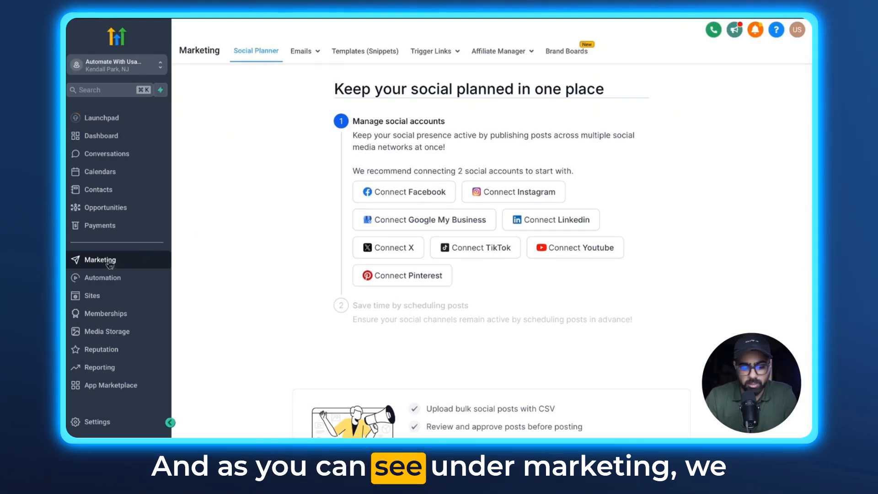
Step: Start creating a new campaign in the Affiliate Manager
left_click(508, 54)
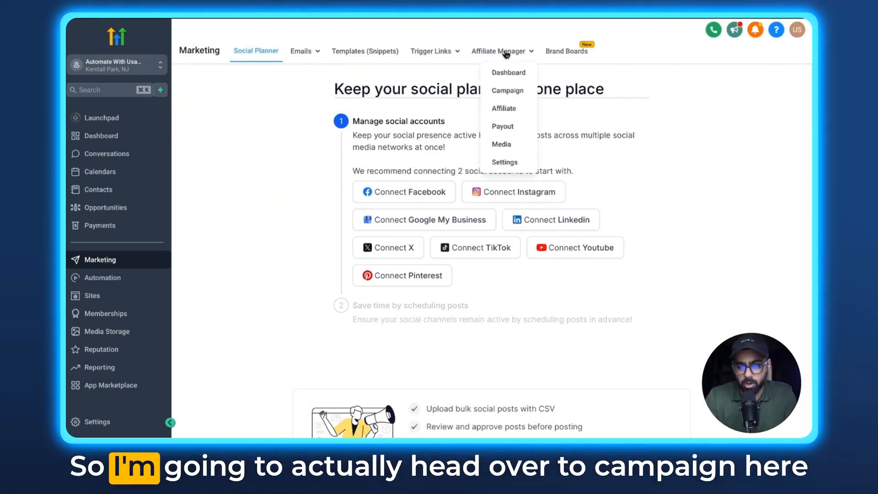
left_click(508, 91)
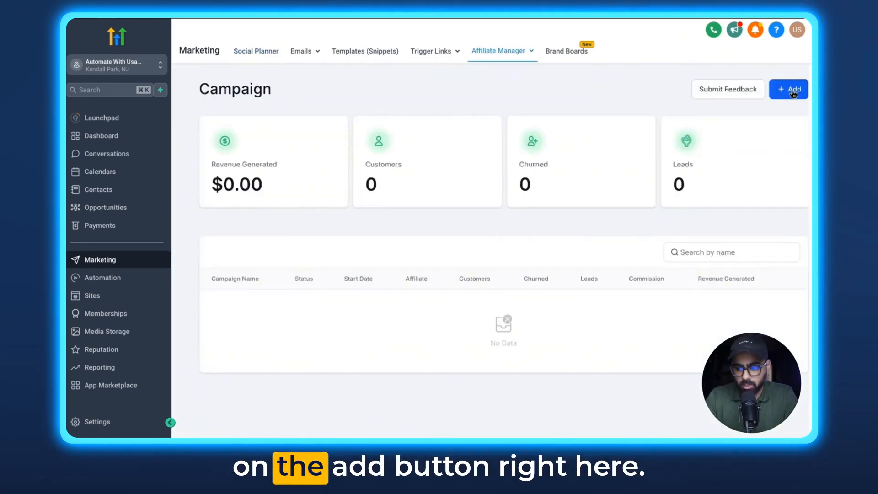
left_click(793, 90)
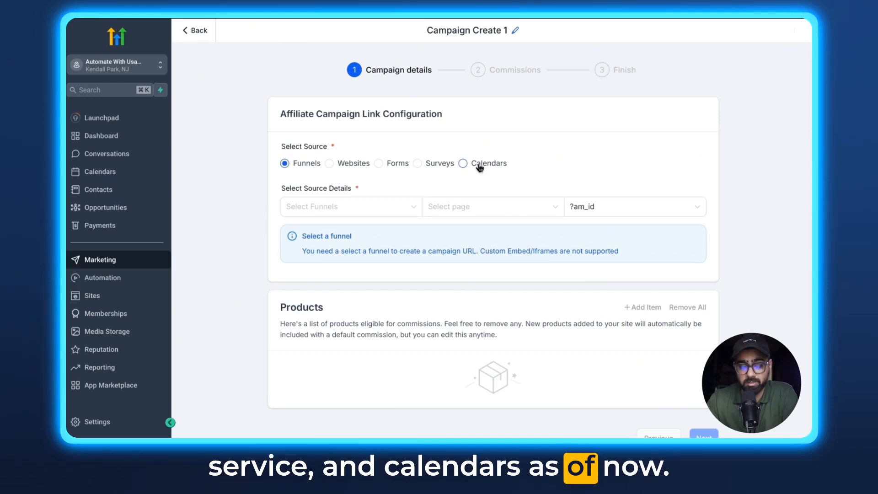
Step: Set the campaign source to the form "Real Estate Brokerage- Seller/ Buyer Lead Form", check its default affiliate URL and continue to commissions
left_click(379, 165)
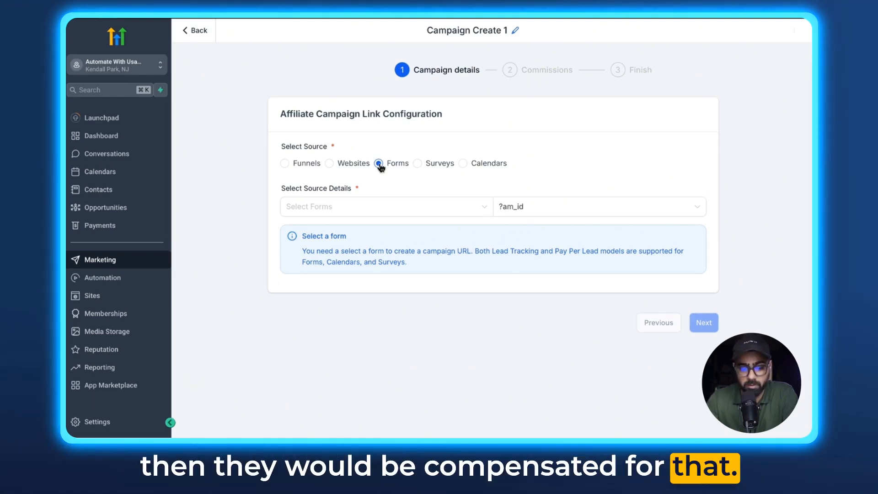
left_click(326, 206)
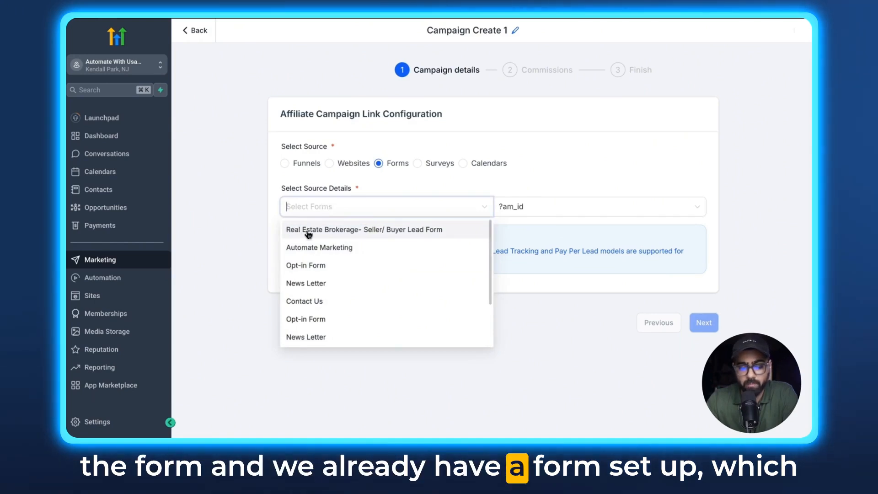
left_click(333, 233)
left_click(336, 230)
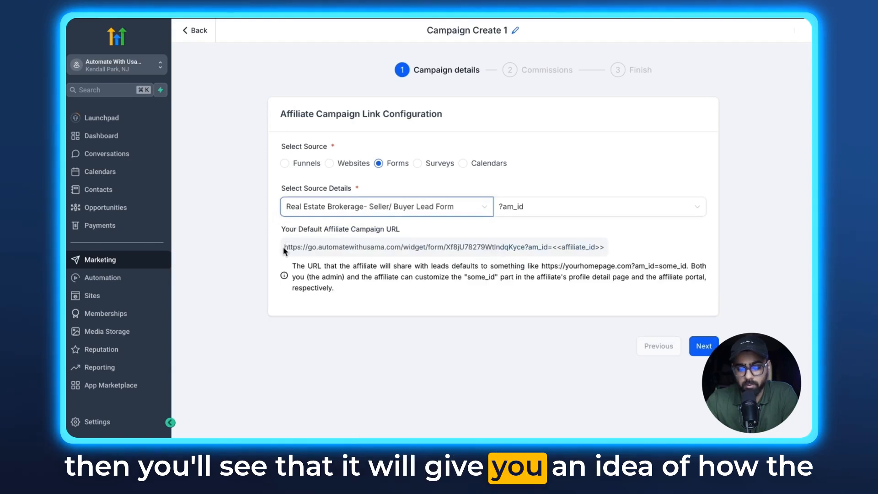
left_click_drag(284, 247, 596, 246)
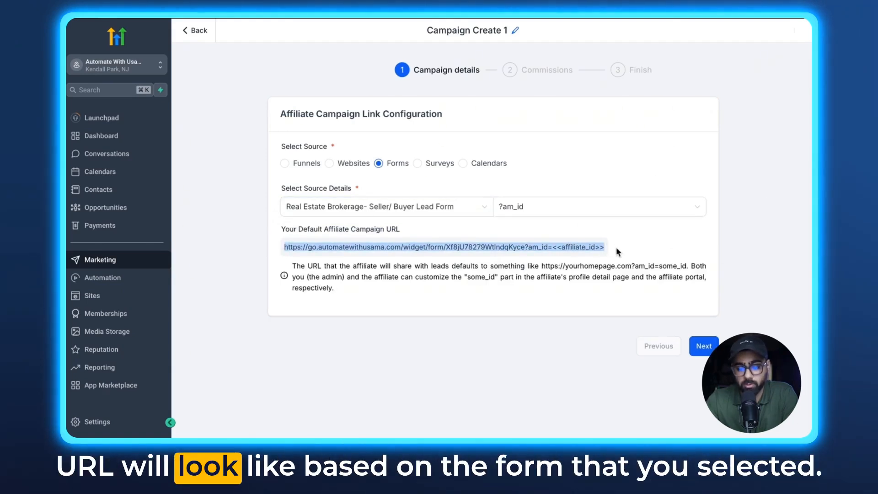
left_click(617, 250)
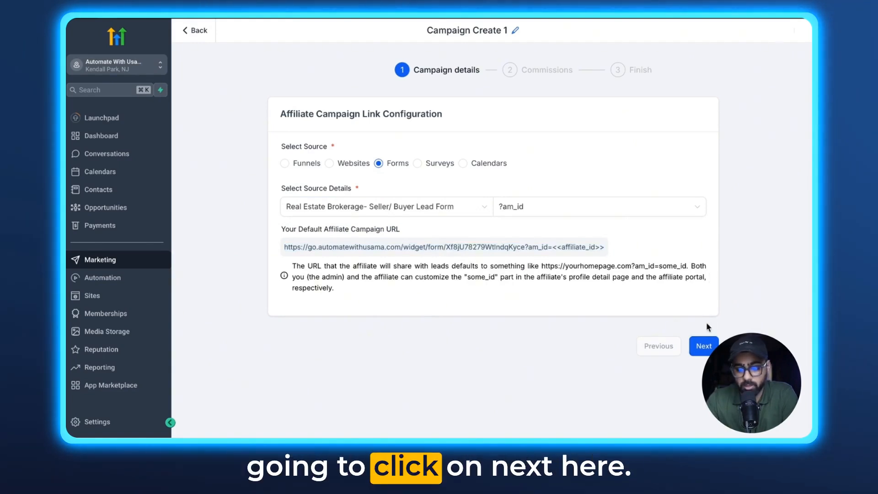
left_click(705, 344)
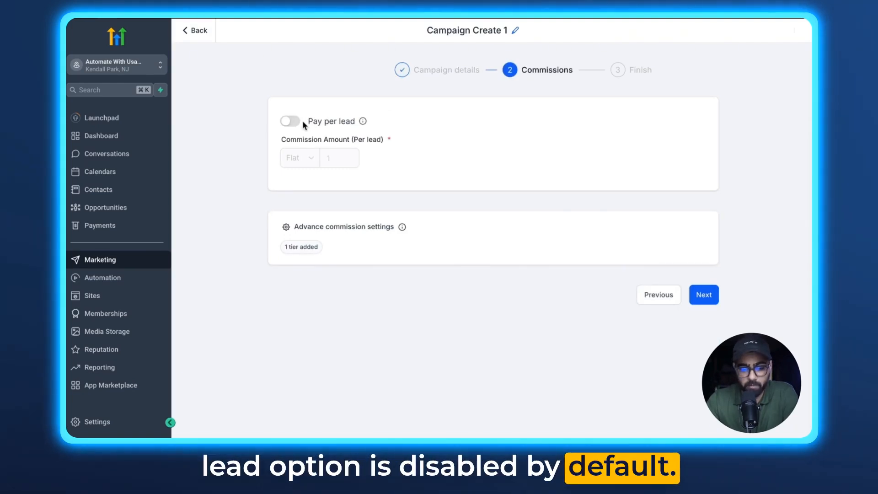
Step: Enable pay per lead for the campaign and set the flat commission amount to 8 per lead
left_click(291, 122)
mouse_move(361, 122)
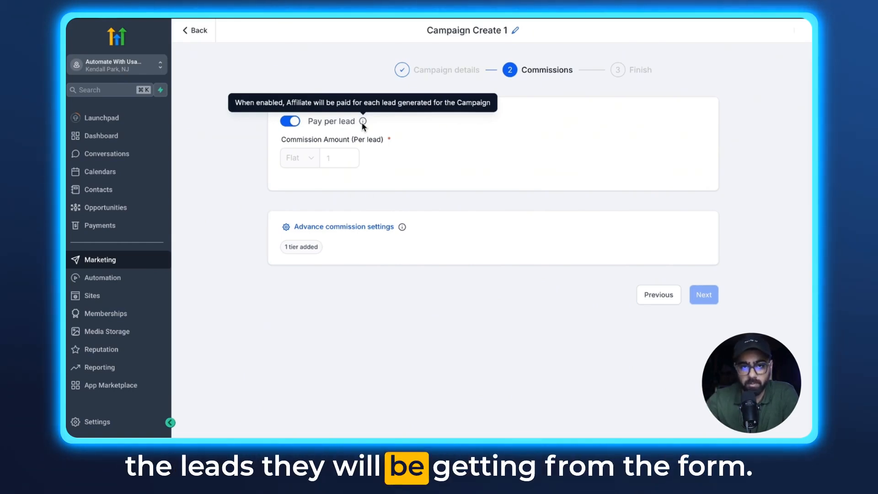
left_click(340, 158)
type("8")
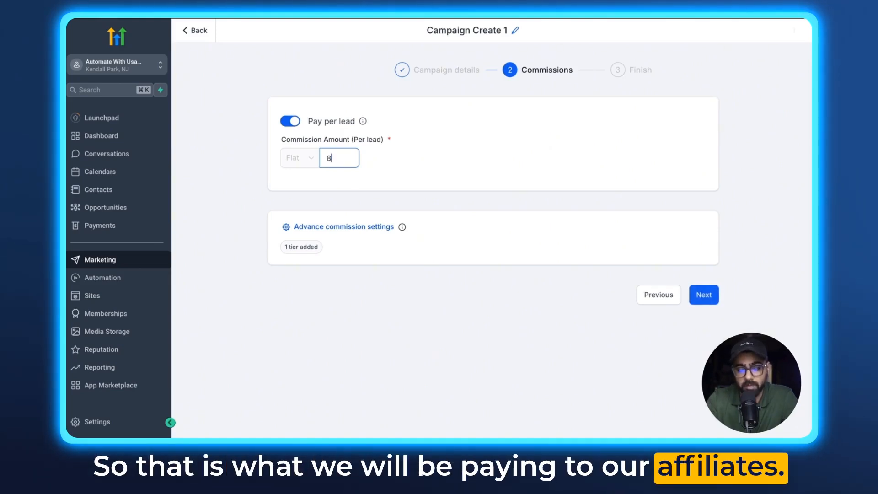
Step: Save the advanced commission settings with 1 tier and continue to the final campaign stage
left_click(361, 227)
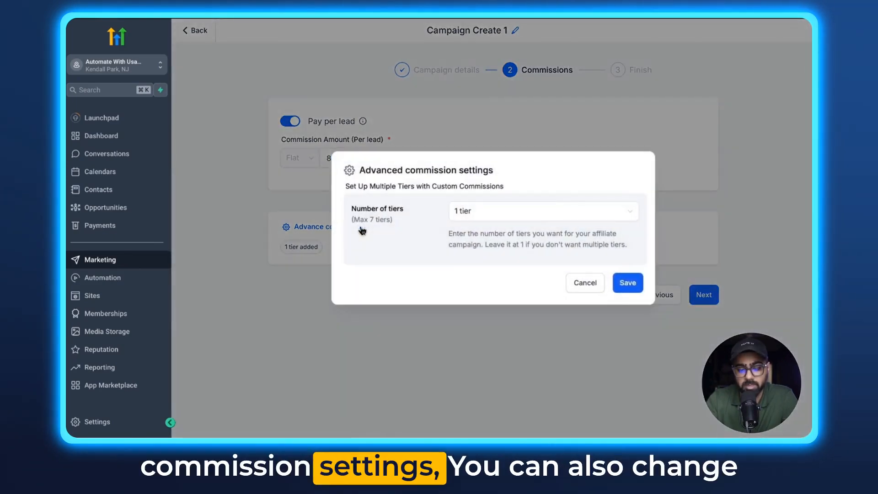
left_click(449, 209)
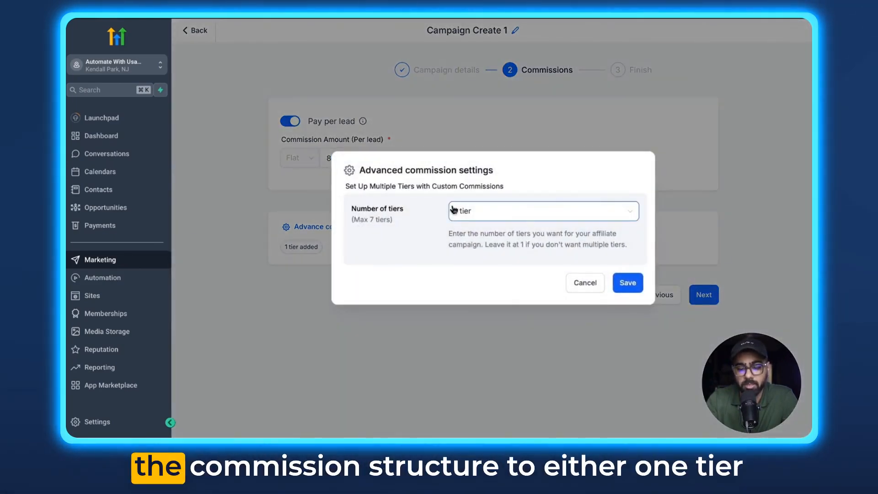
left_click(465, 211)
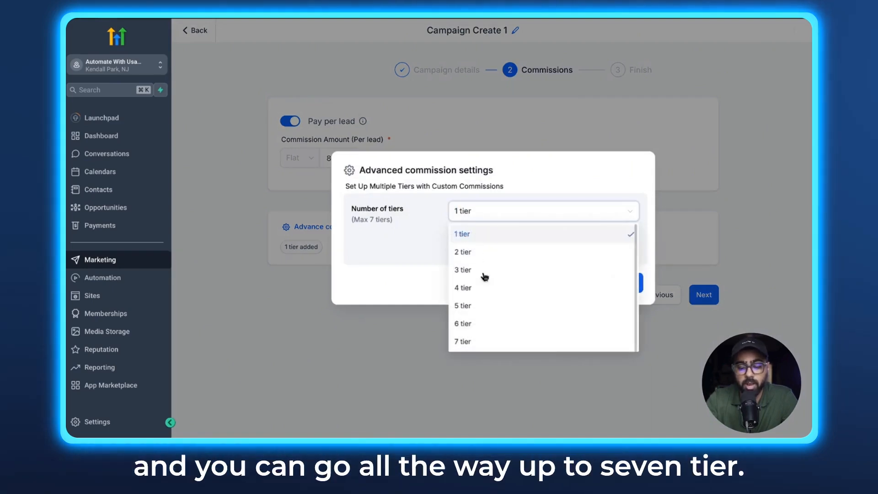
left_click(486, 210)
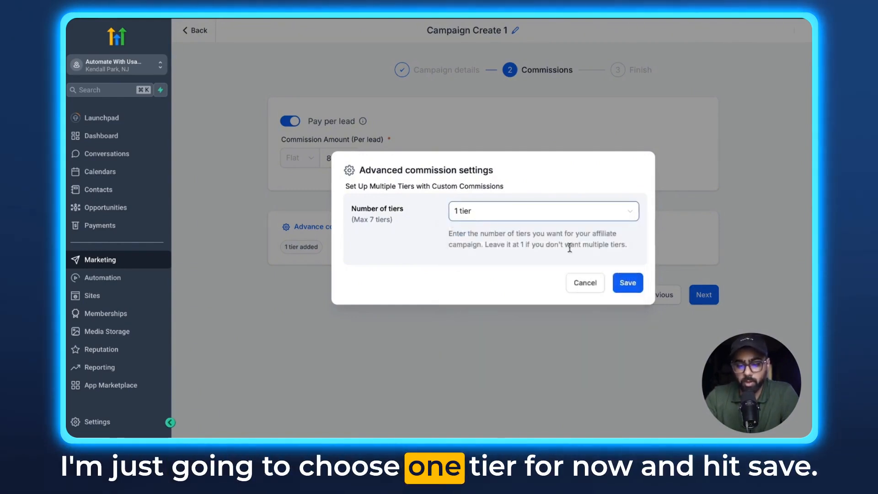
left_click(627, 284)
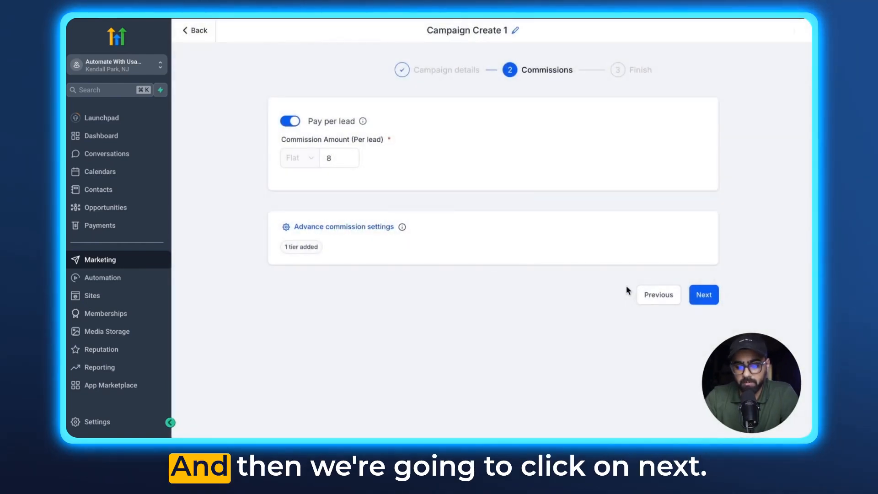
left_click(703, 294)
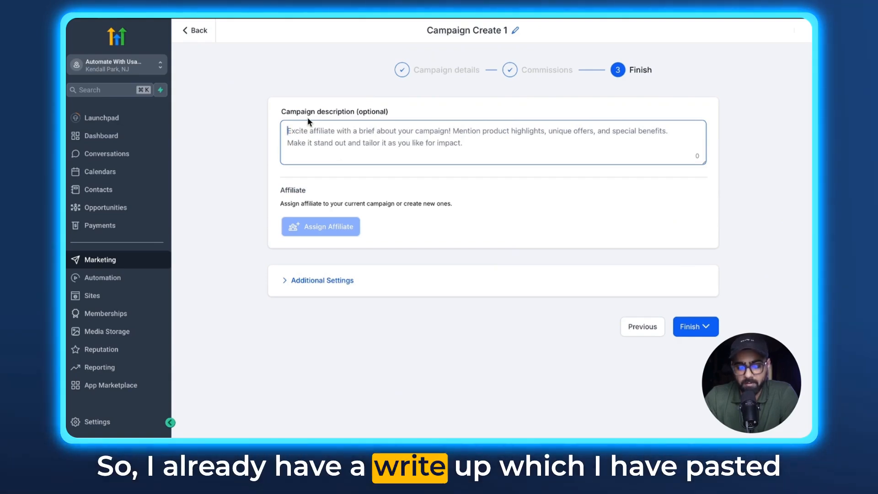
Step: Paste the prepared write-up of affiliate benefits into the campaign description and review it
key("super+v")
scroll(362, 138, "up", 3)
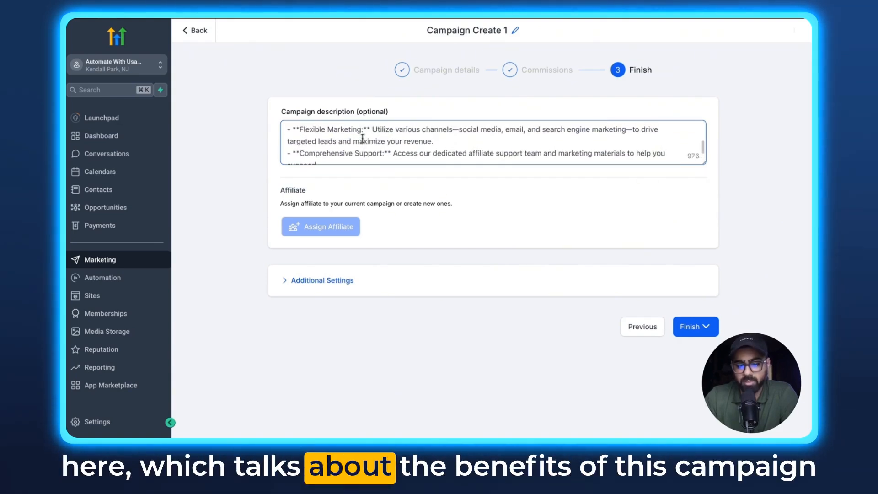
scroll(362, 138, "down", 3)
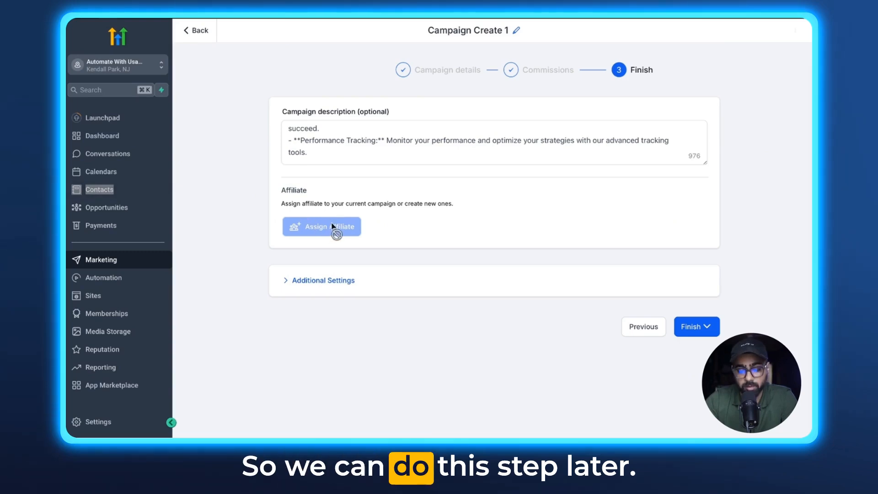
Step: Review the campaign's additional settings for email template, cookie life and payout terms, and publish the campaign immediately
left_click(323, 280)
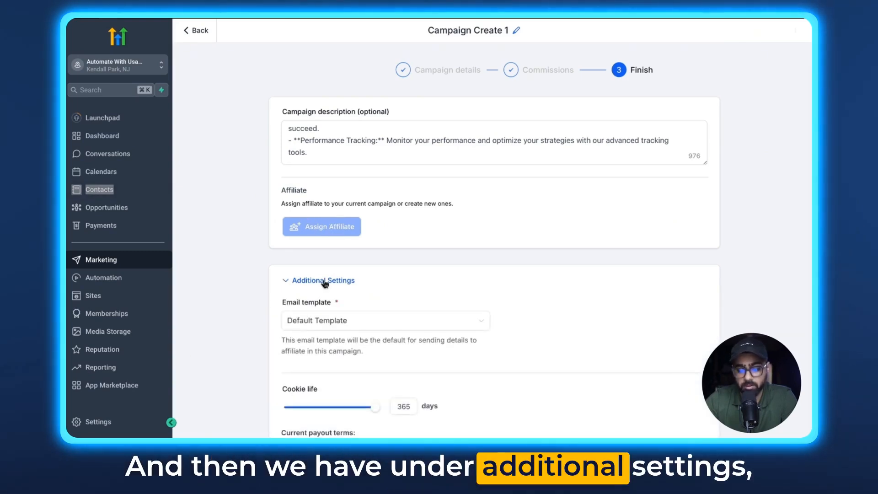
scroll(387, 264, "down", 2)
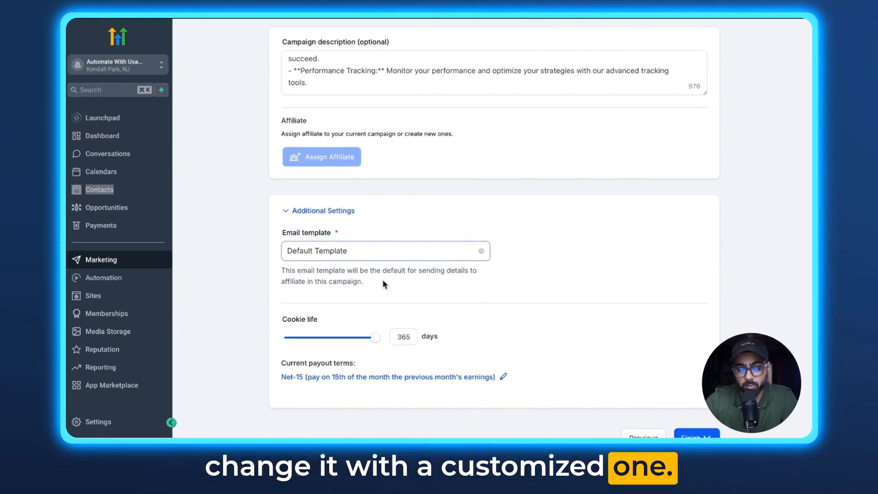
scroll(383, 283, "down", 1)
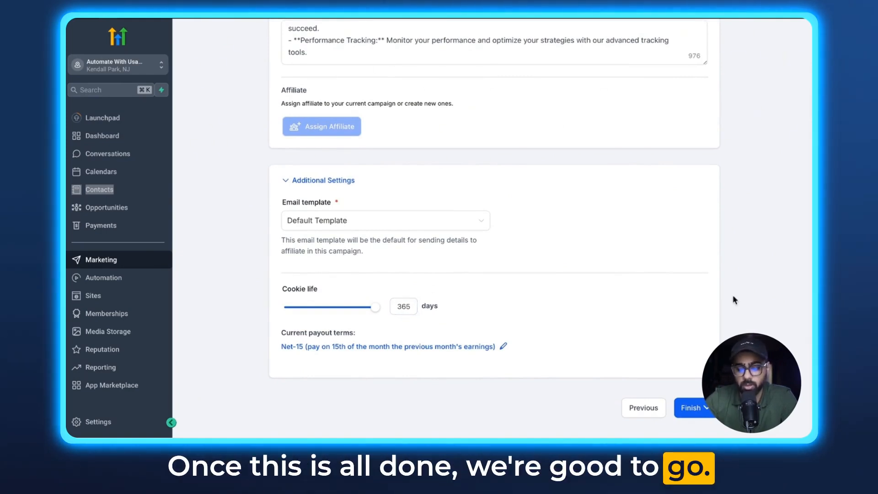
left_click(695, 408)
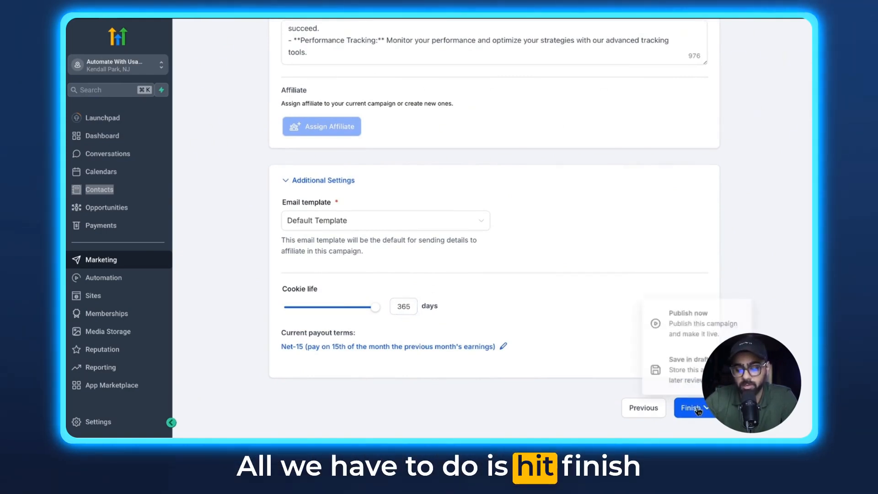
left_click(687, 322)
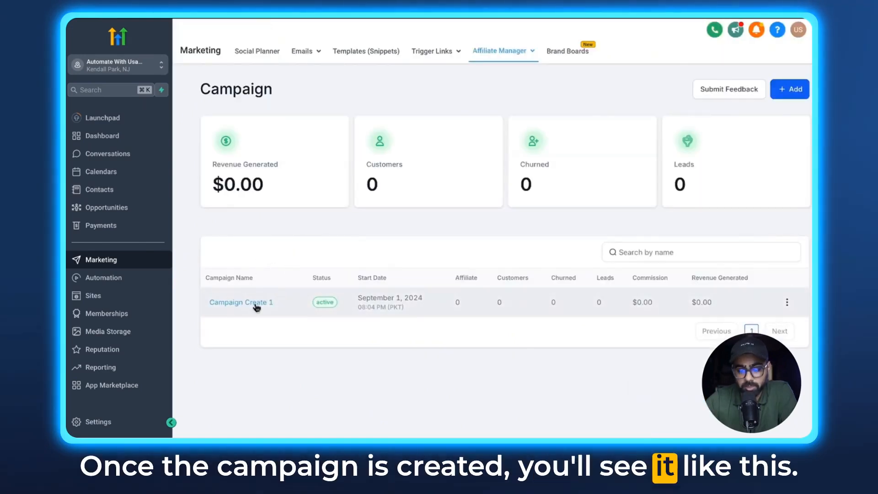
Step: Create a new affiliate manually with their email, name and company, and assign them to Campaign Create 1
mouse_move(508, 60)
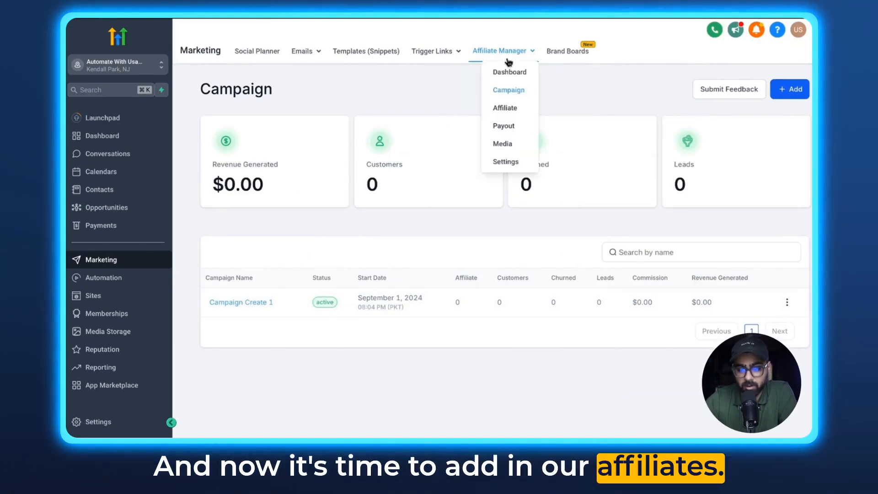
left_click(511, 109)
left_click(786, 94)
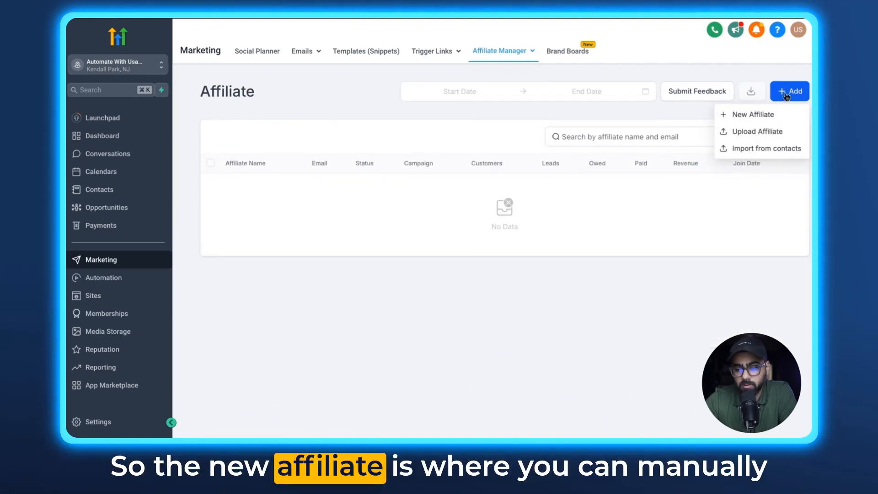
left_click(749, 115)
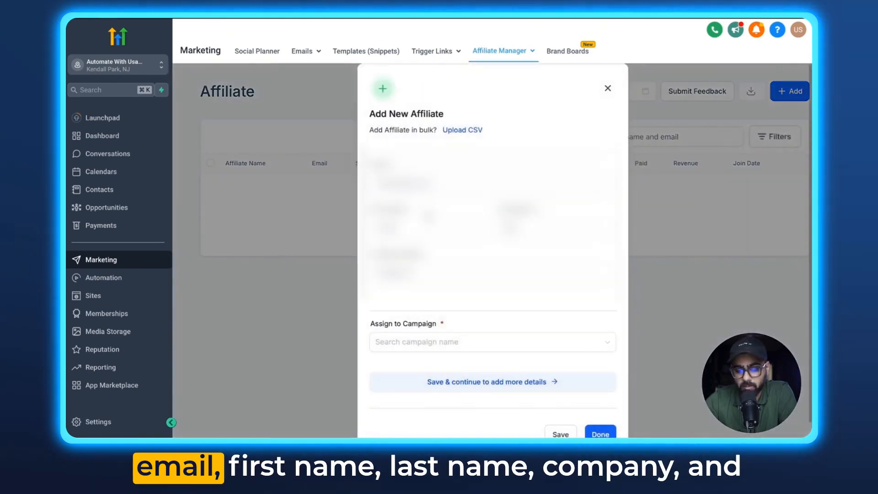
left_click(443, 340)
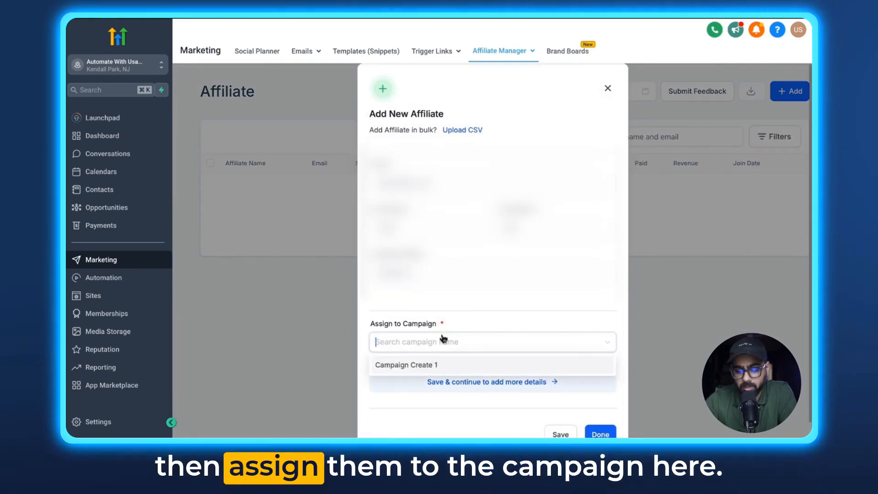
left_click(443, 364)
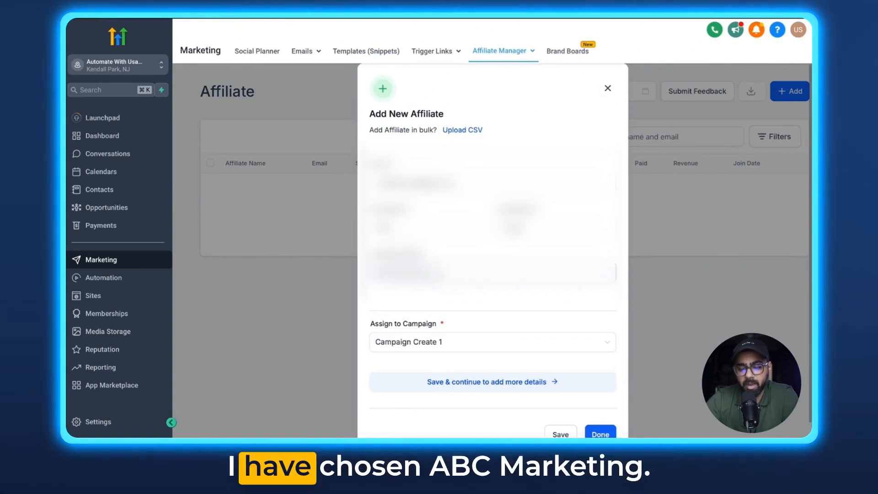
Step: Finish the new affiliate's company entry, save the affiliate and copy their magic share link
left_click_drag(428, 273, 360, 273)
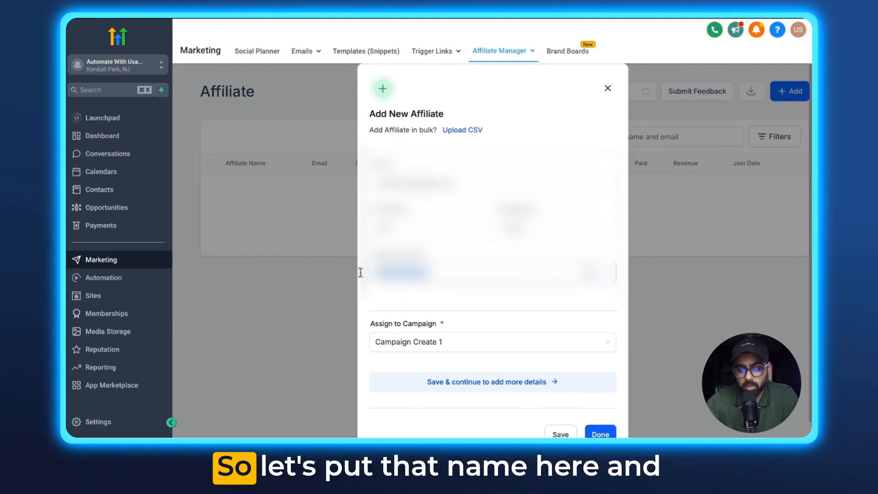
scroll(484, 311, "down", 1)
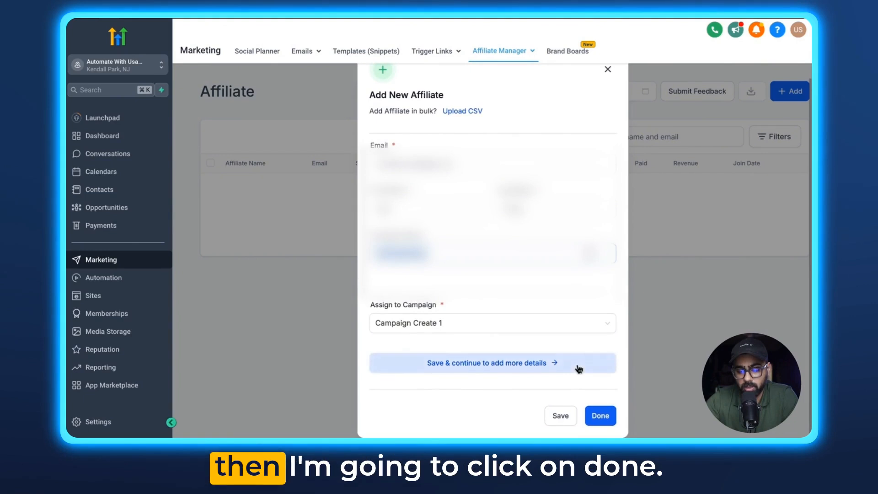
left_click(601, 416)
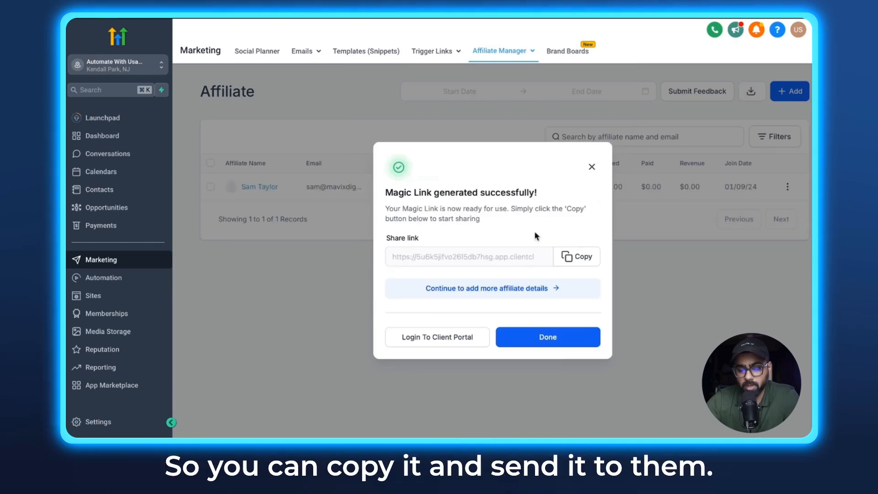
left_click(568, 256)
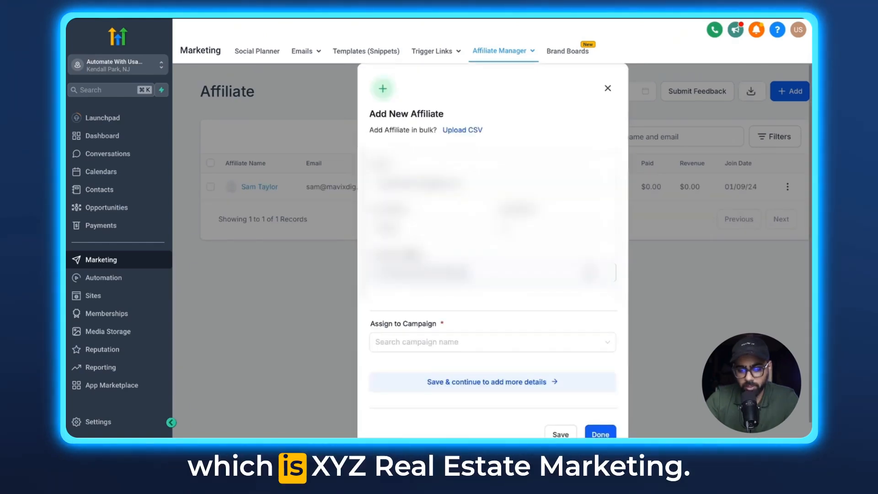
Step: Assign the second new affiliate to Campaign Create 1 and save the affiliate
left_click(415, 343)
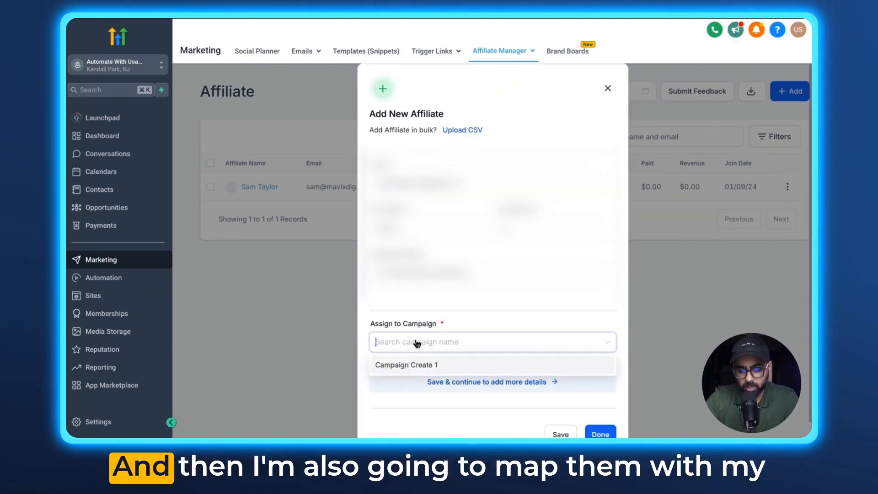
left_click(411, 370)
scroll(575, 399, "down", 1)
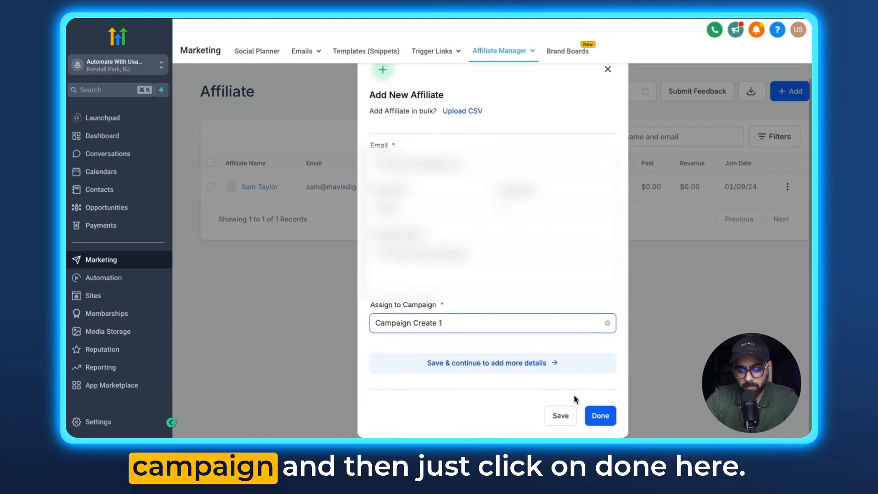
left_click(600, 416)
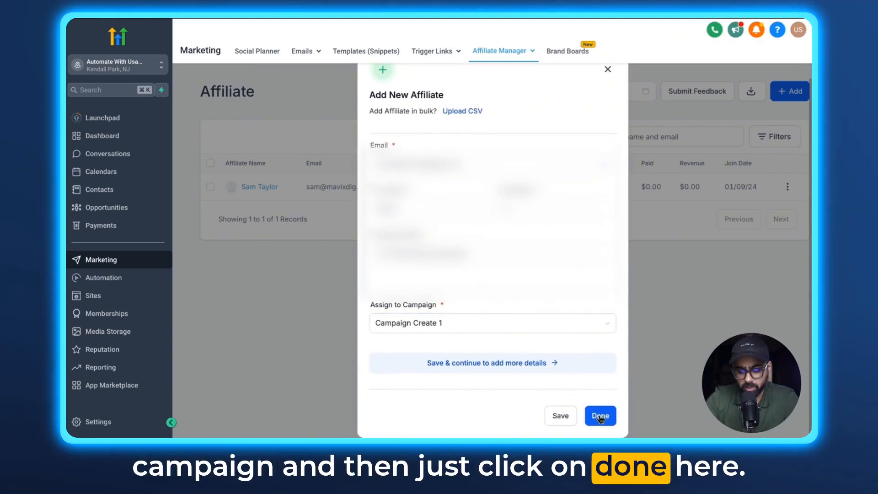
left_click(600, 416)
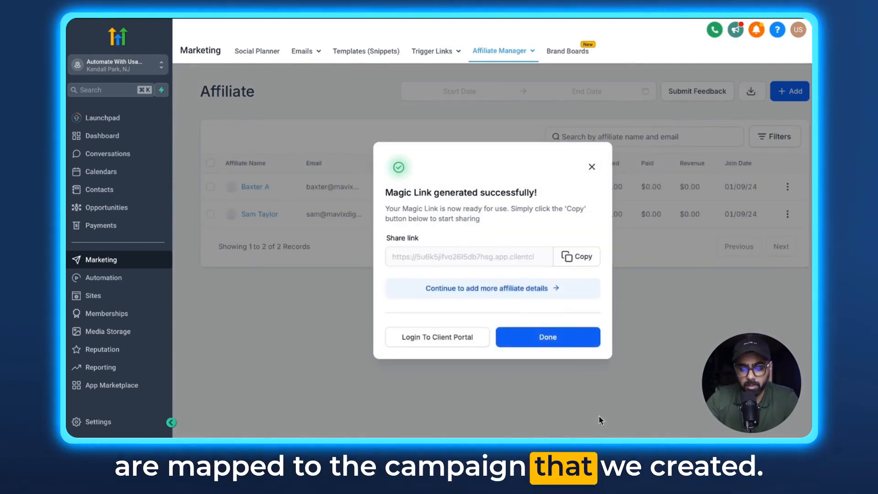
Step: Check the affiliate dashboard, and copy the first-added affiliate's Campaign Create 1 referral link from their profile
left_click(504, 73)
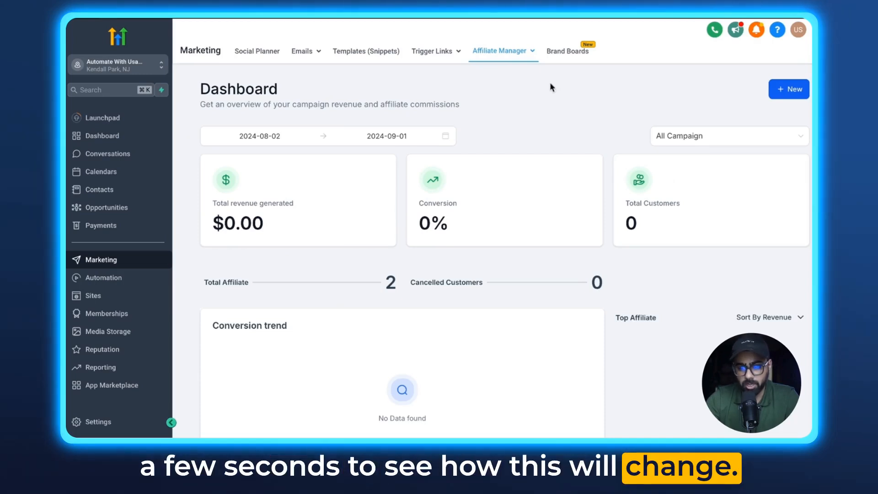
mouse_move(519, 57)
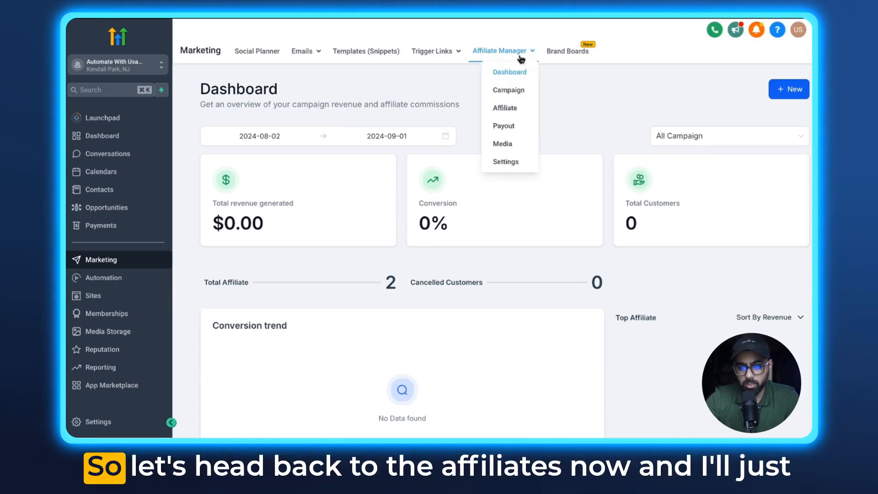
left_click(509, 114)
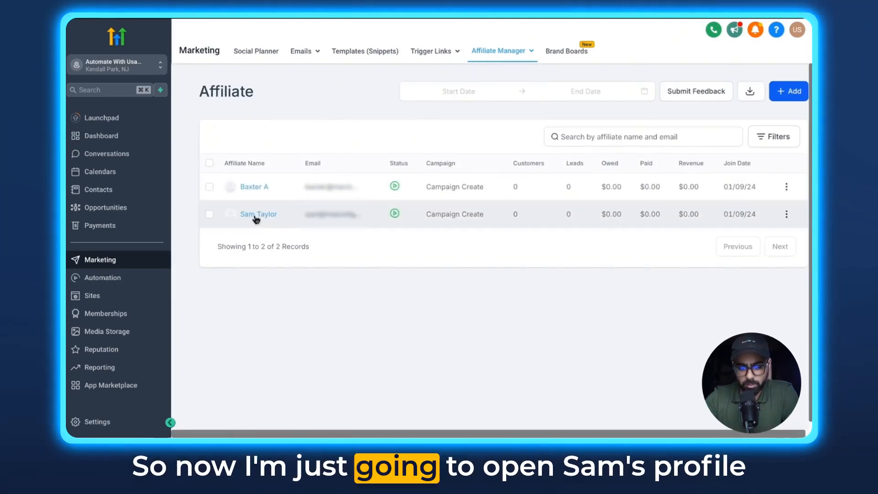
left_click(255, 215)
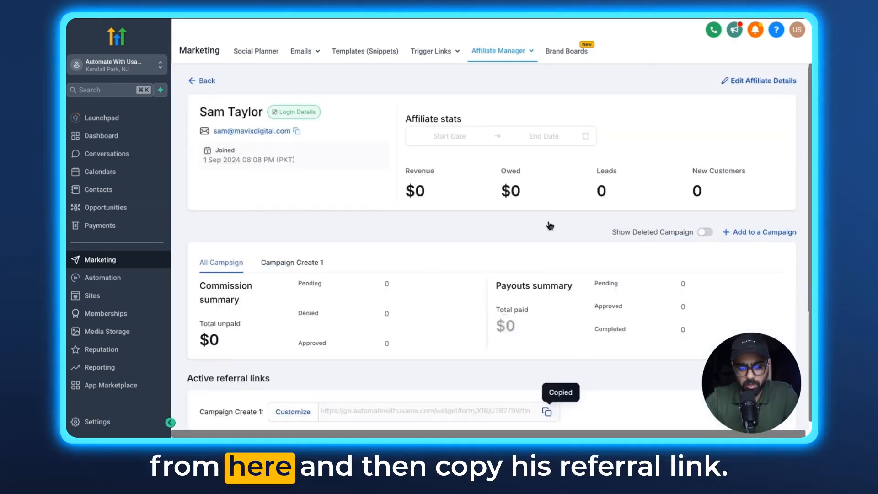
scroll(283, 242, "down", 3)
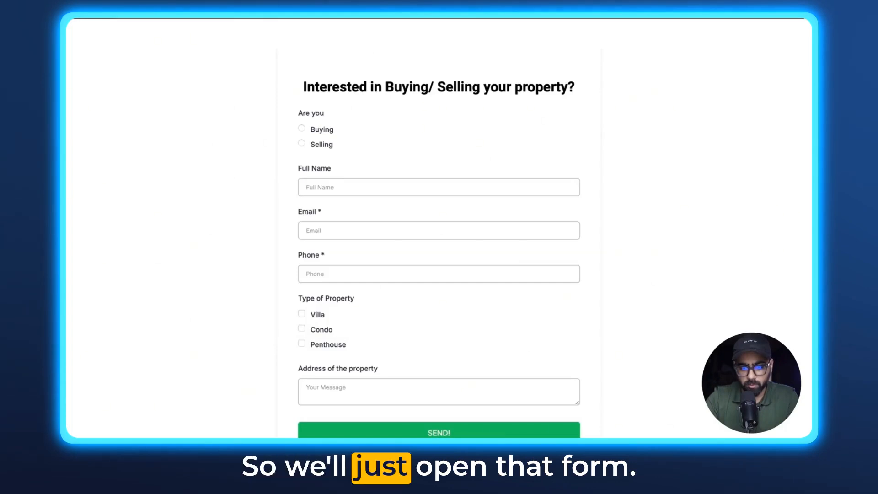
Step: Submit the referral lead form as a Buying lead for a Villa, with the contact's full name, email, phone and property address
scroll(325, 90, "down", 1)
left_click(320, 107)
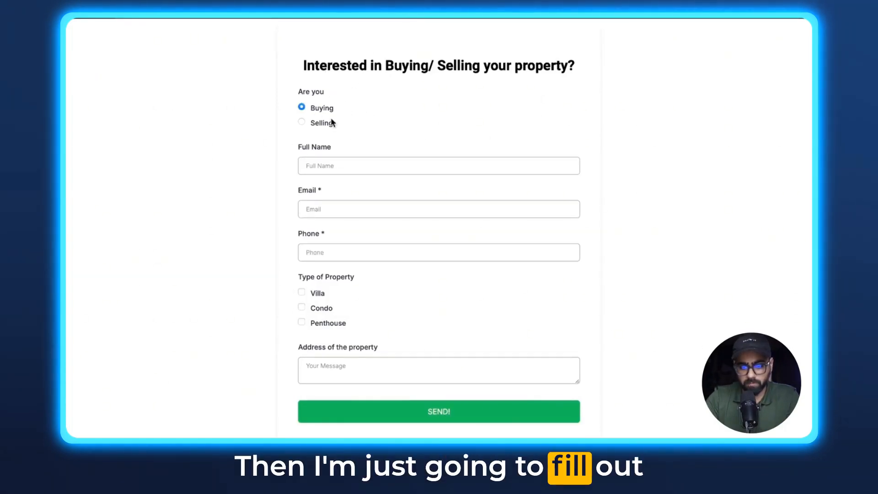
left_click(337, 165)
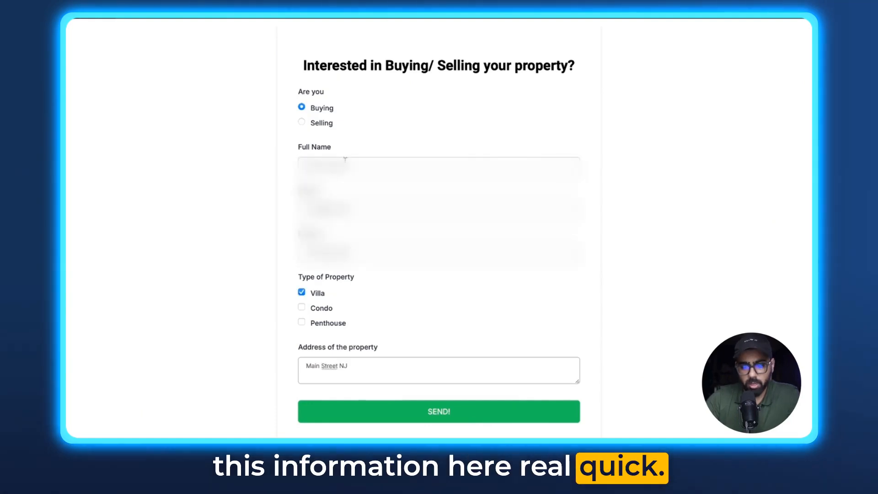
left_click(437, 412)
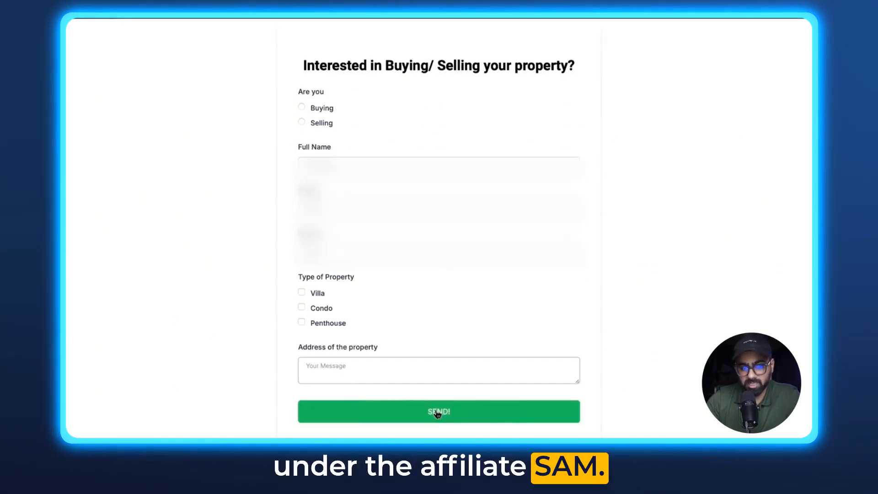
Step: Return to the affiliate manager dashboard and review the conversion trend, owed amounts, pending commissions and latest commissions for the submitted lead
left_click(106, 14)
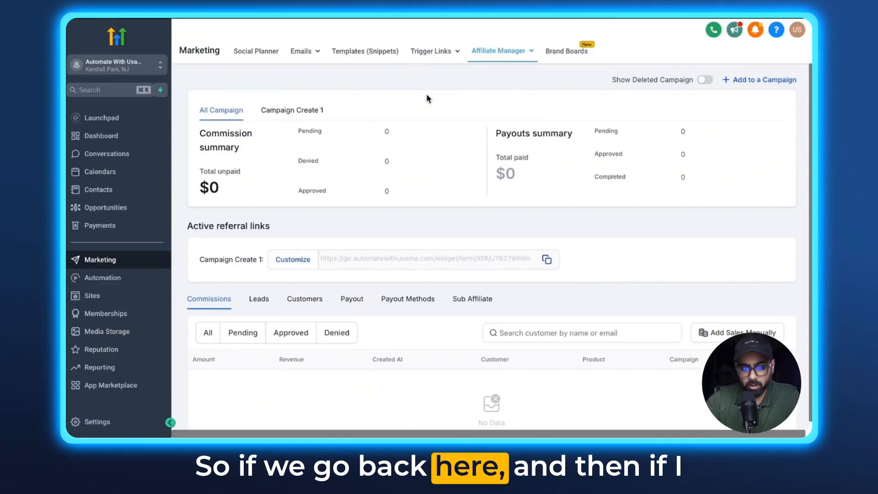
left_click(498, 50)
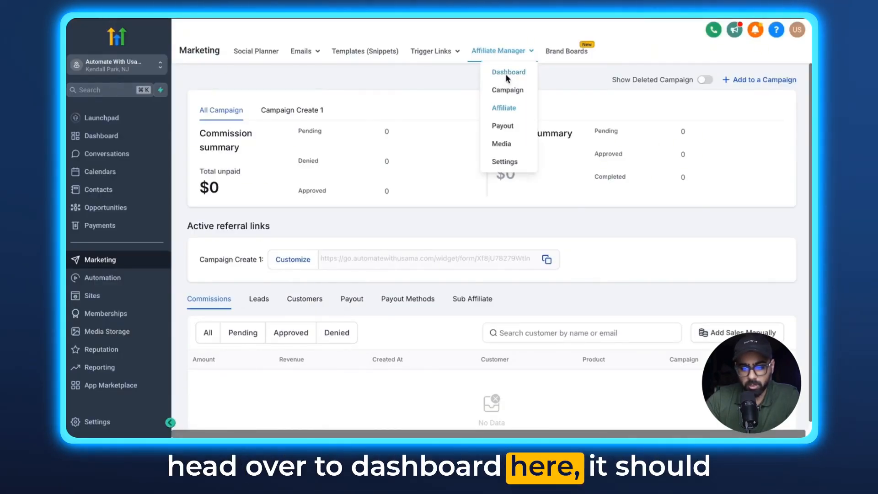
left_click(505, 73)
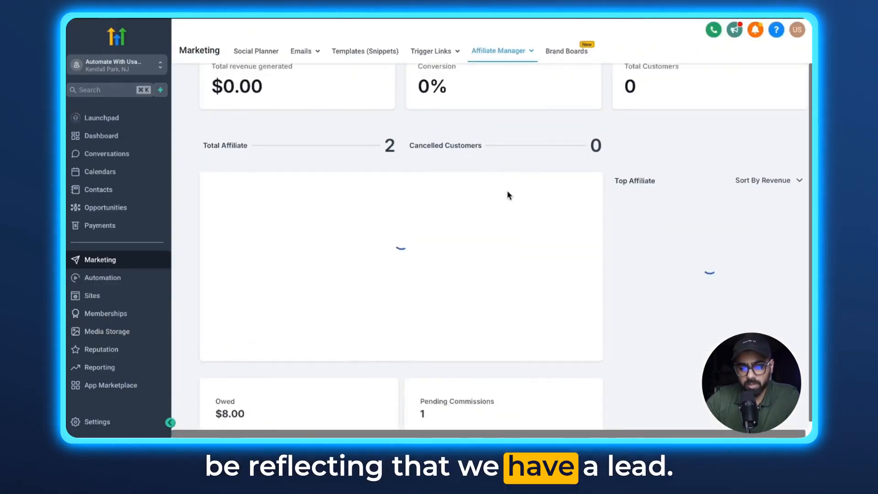
scroll(509, 196, "up", 3)
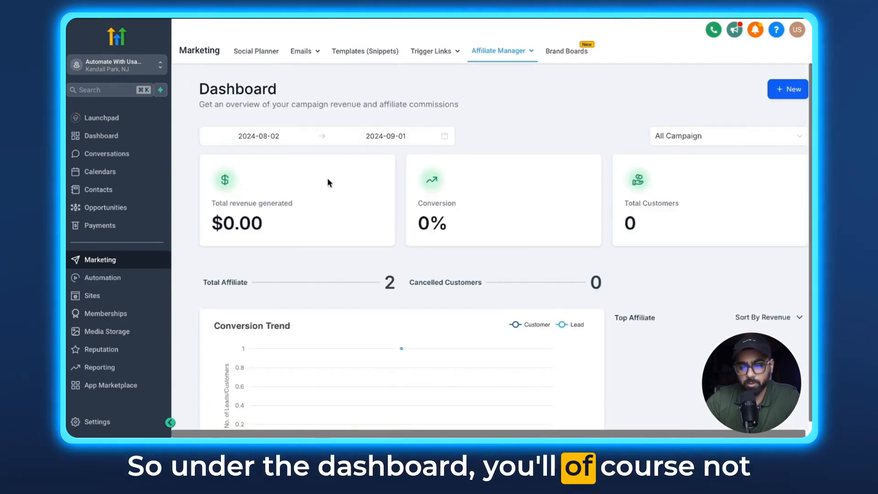
scroll(370, 239, "down", 2)
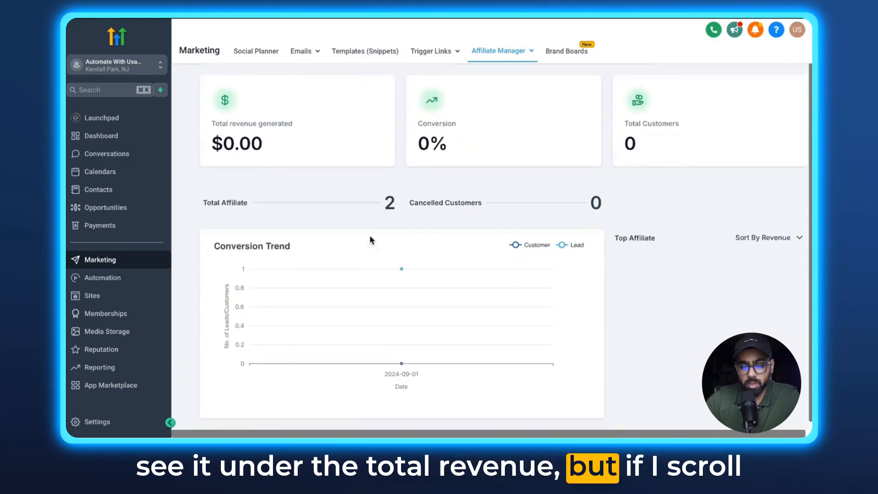
scroll(369, 235, "down", 6)
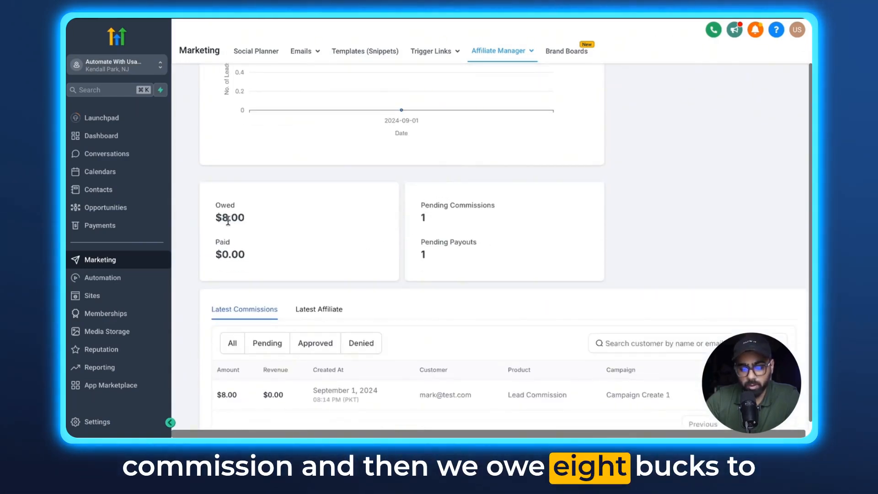
scroll(312, 246, "down", 1)
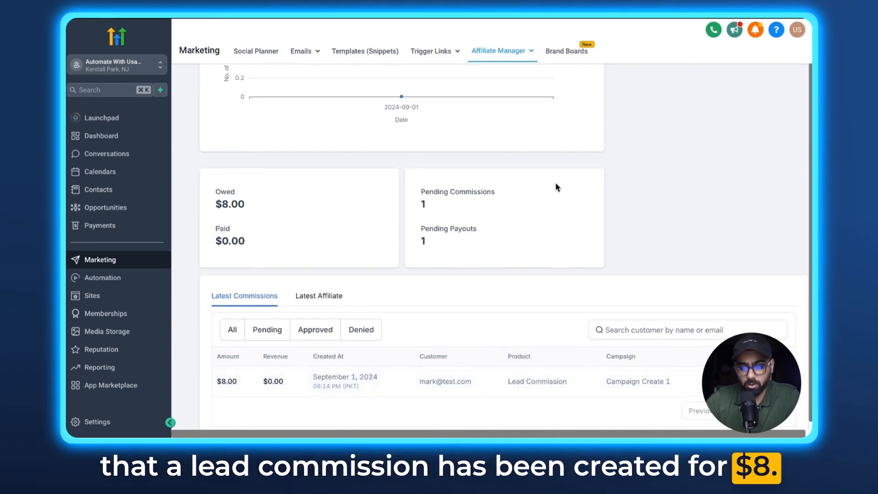
scroll(555, 182, "up", 5)
scroll(556, 187, "up", 1)
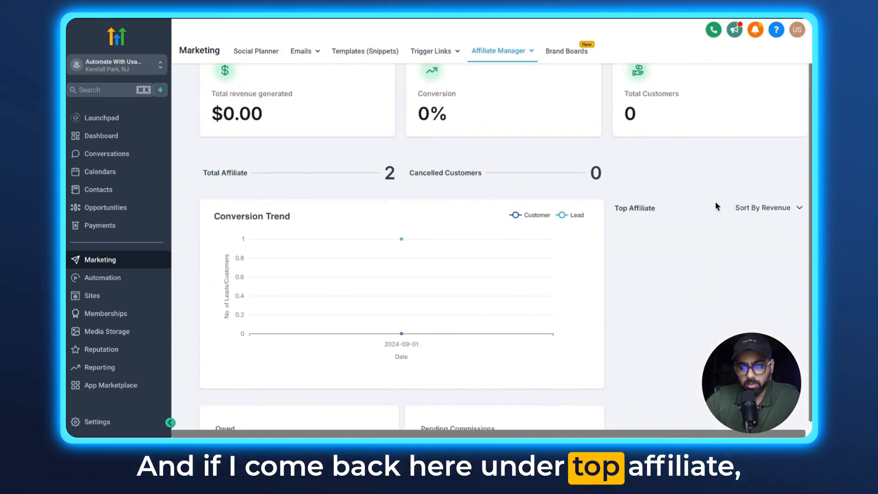
Step: Sort the dashboard's top affiliates by Lead
left_click(752, 210)
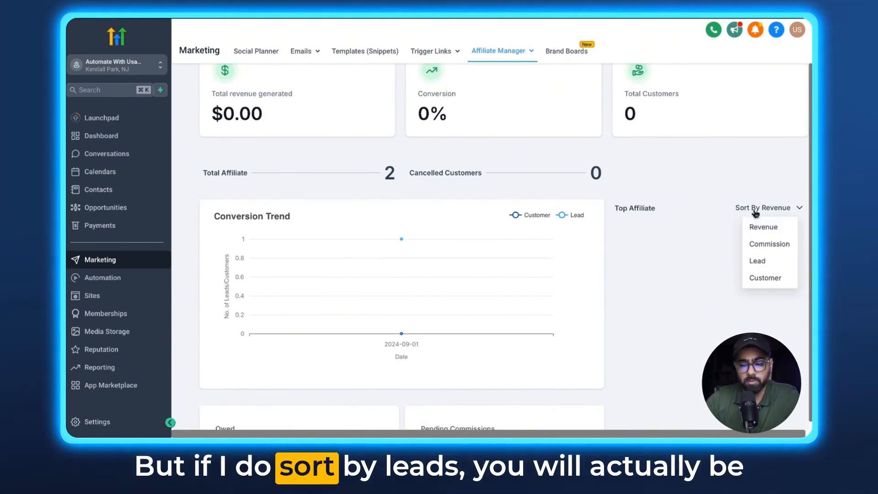
left_click(767, 265)
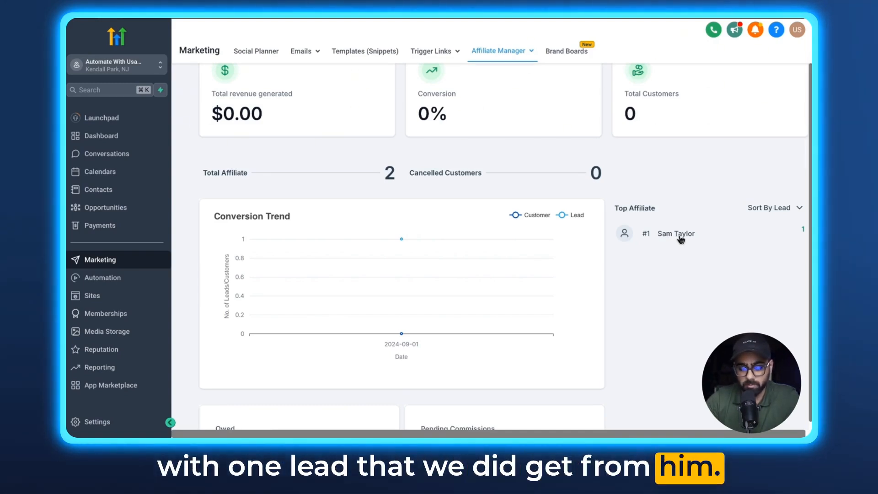
scroll(646, 222, "down", 2)
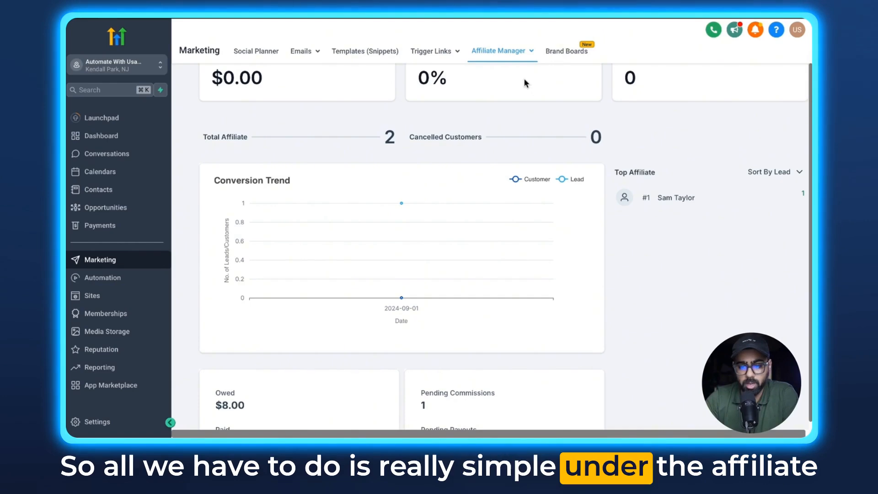
Step: Open the profile of the affiliate who referred the lead and approve their lead commission for Campaign Create 1
mouse_move(506, 55)
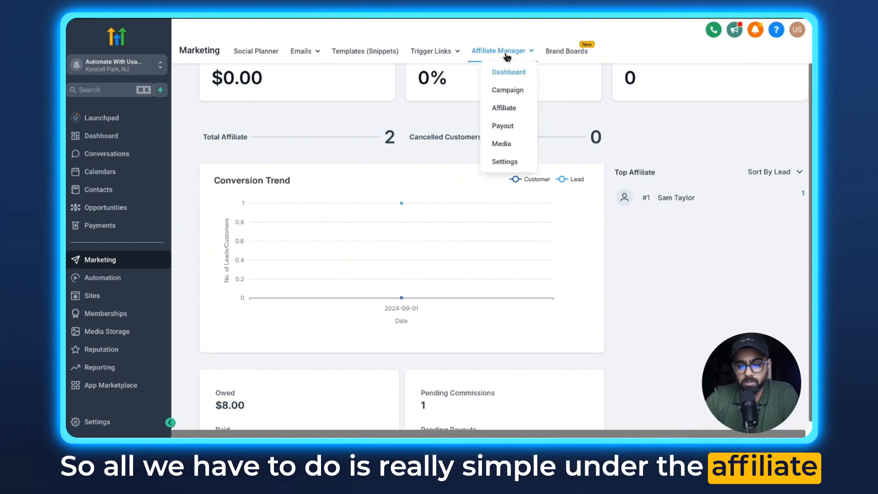
left_click(511, 110)
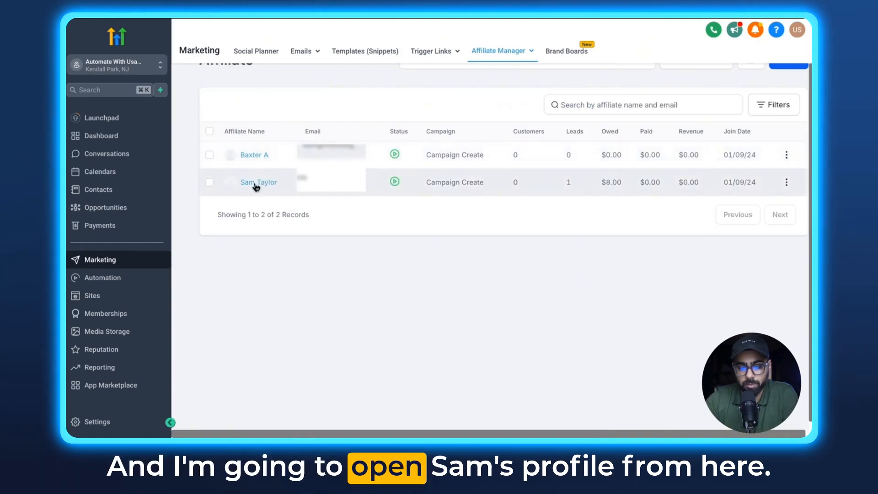
left_click(257, 183)
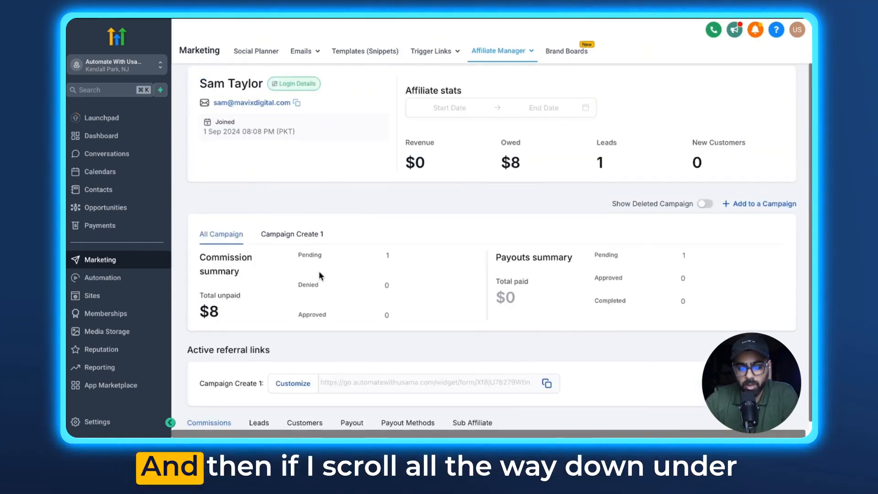
scroll(319, 271, "down", 3)
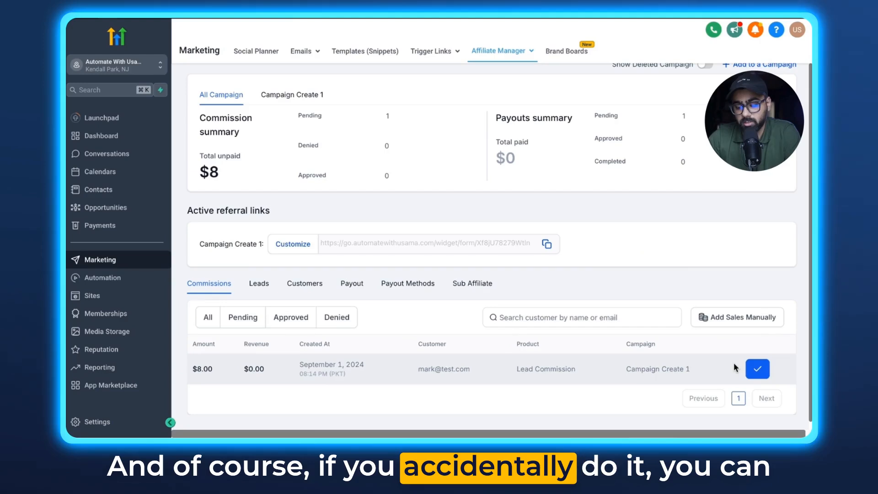
left_click(759, 373)
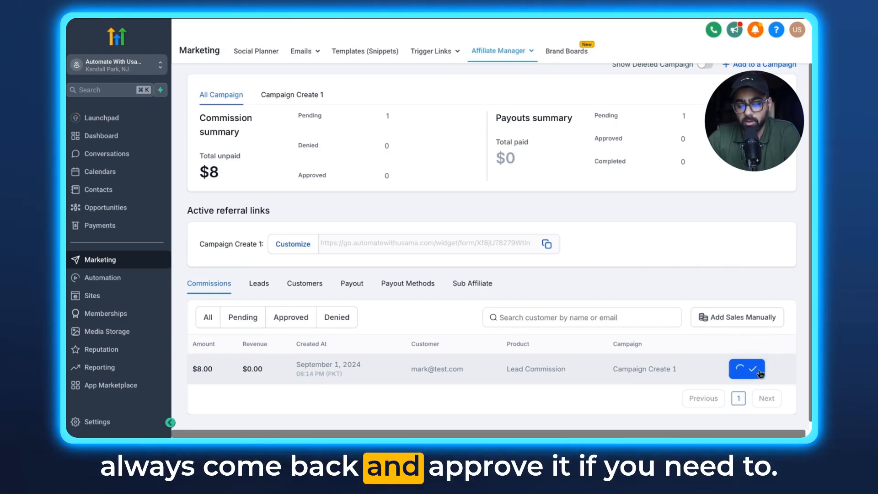